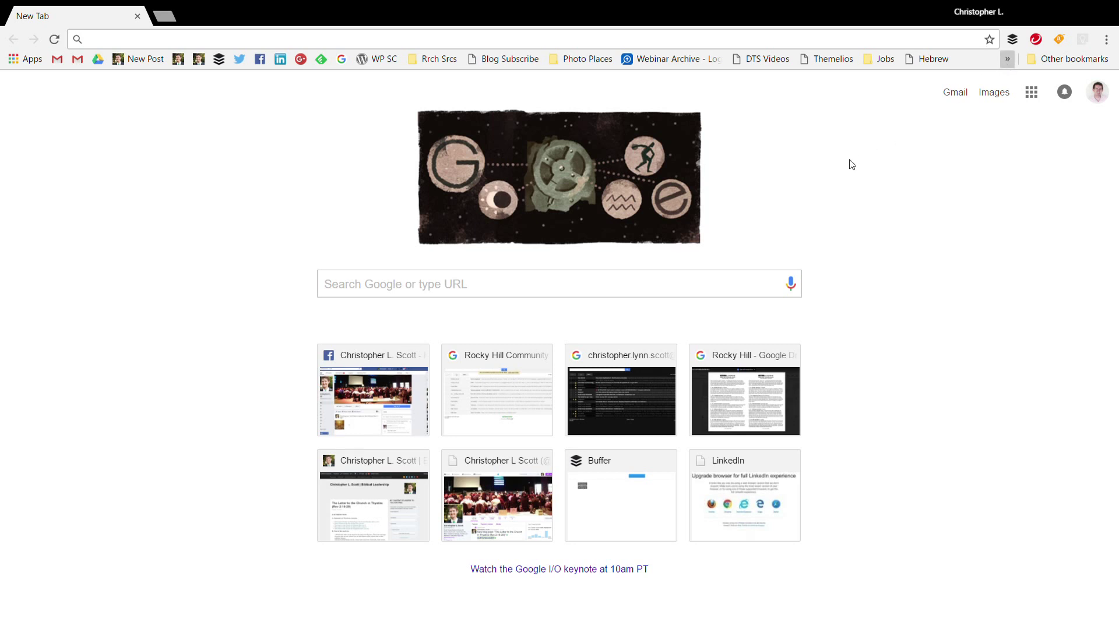
# Load the LIFEGroups page from the pasted URL and open the public Groups Directory in a new tab.
pyautogui.write('https://groups.planningcenteronline.com/groups?group_type=6920&')
pyautogui.press('Return')
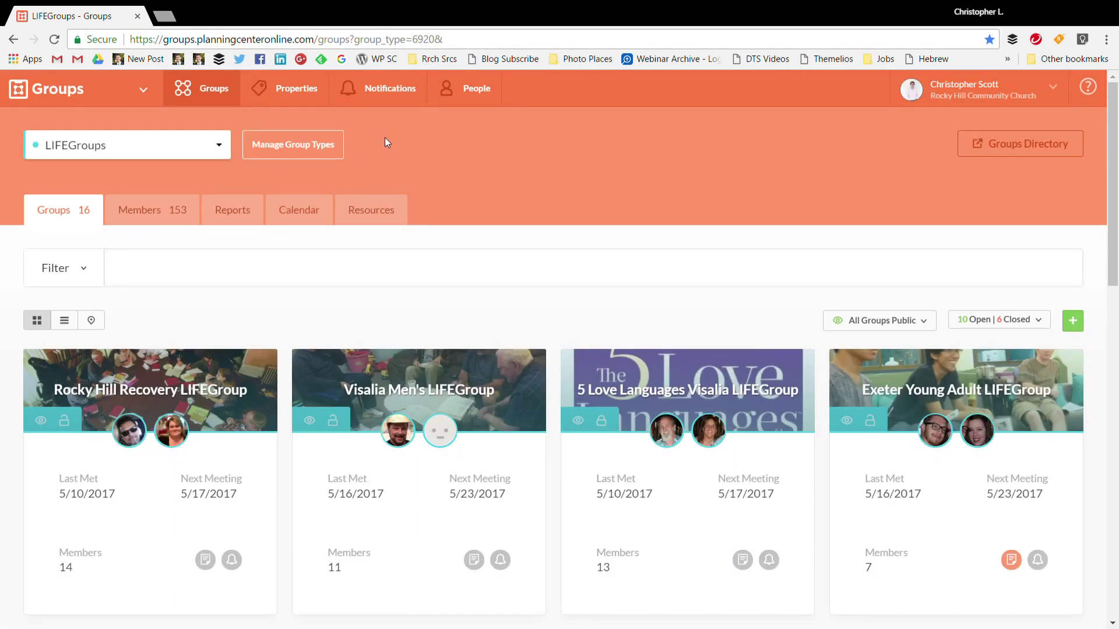
pyautogui.click(984, 151)
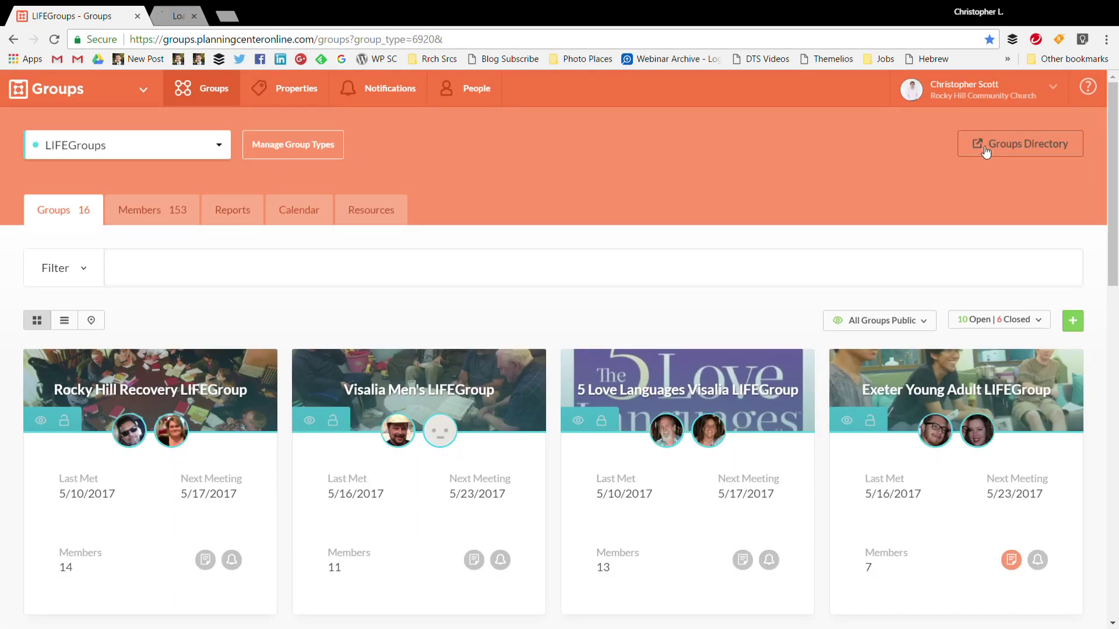
# Open the Church Center LIFEGroups listing, scroll through all its cards, then go back to Planning Center Groups.
pyautogui.click(179, 13)
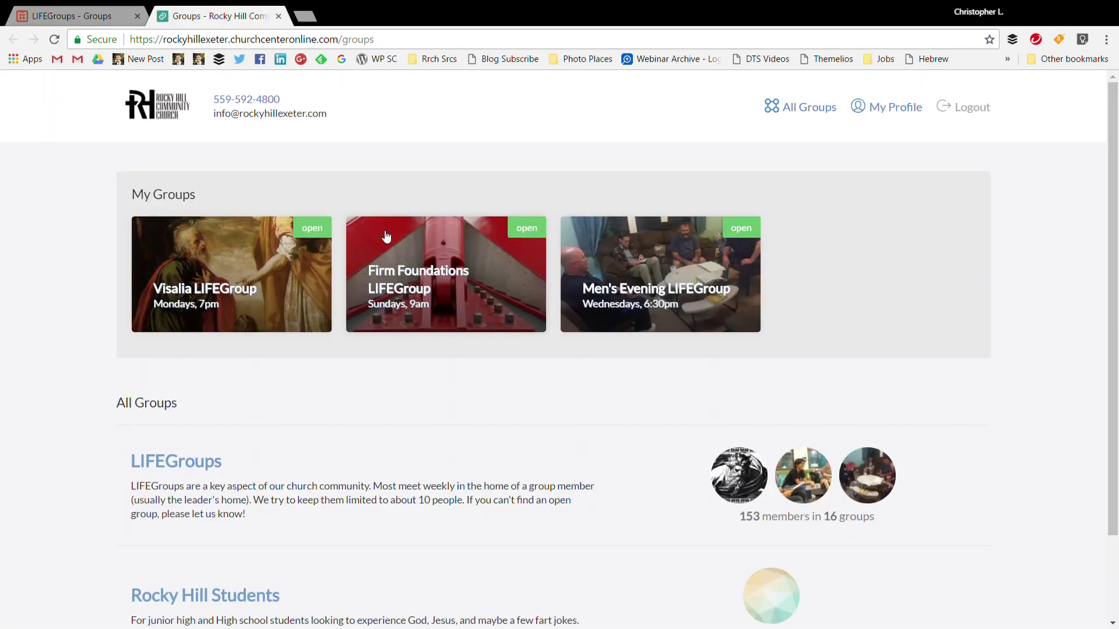
pyautogui.click(156, 459)
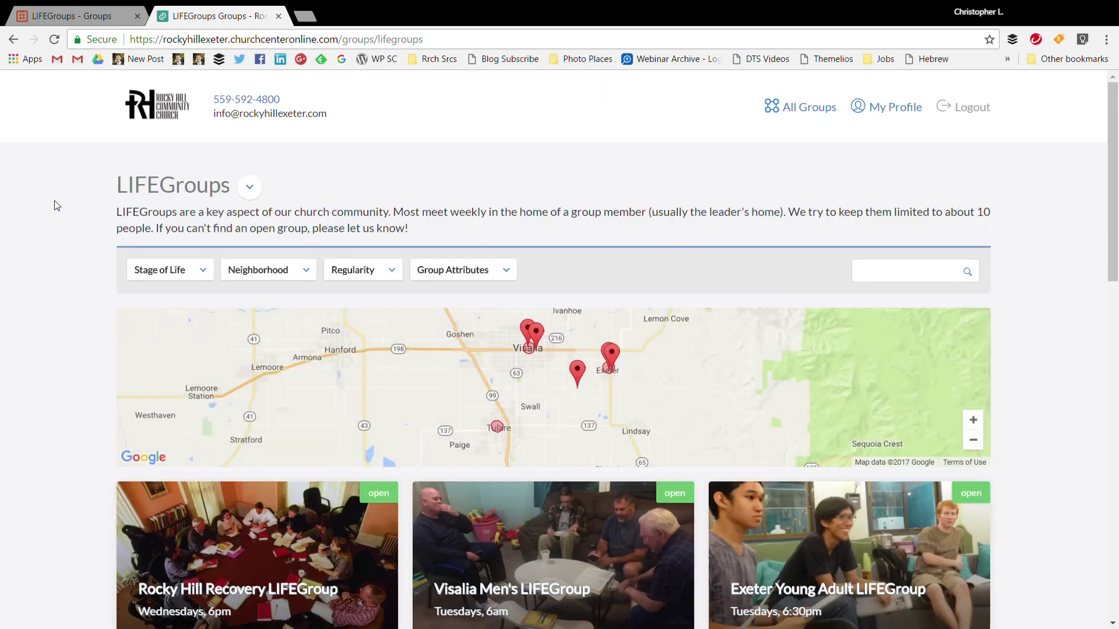
pyautogui.scroll(-10, 57, 198)
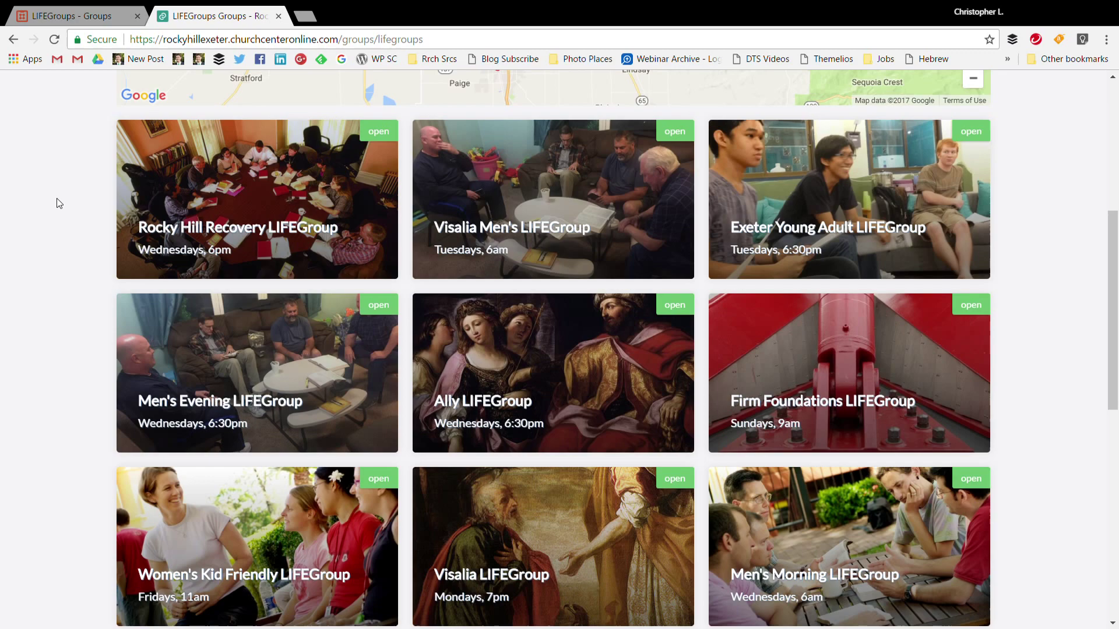
pyautogui.scroll(-6, 57, 198)
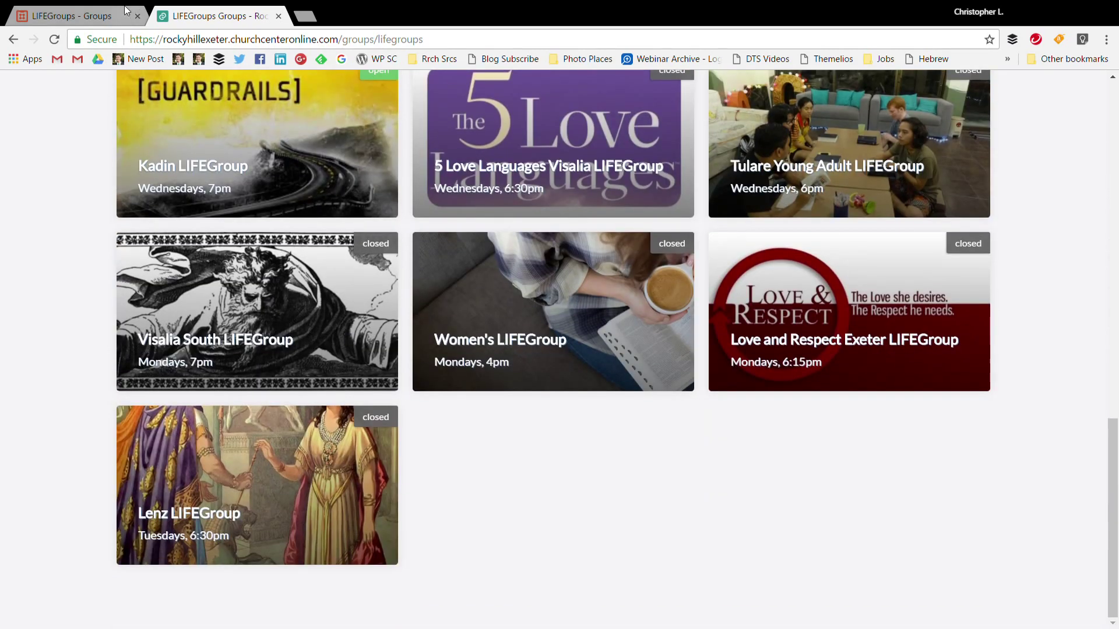
pyautogui.click(104, 11)
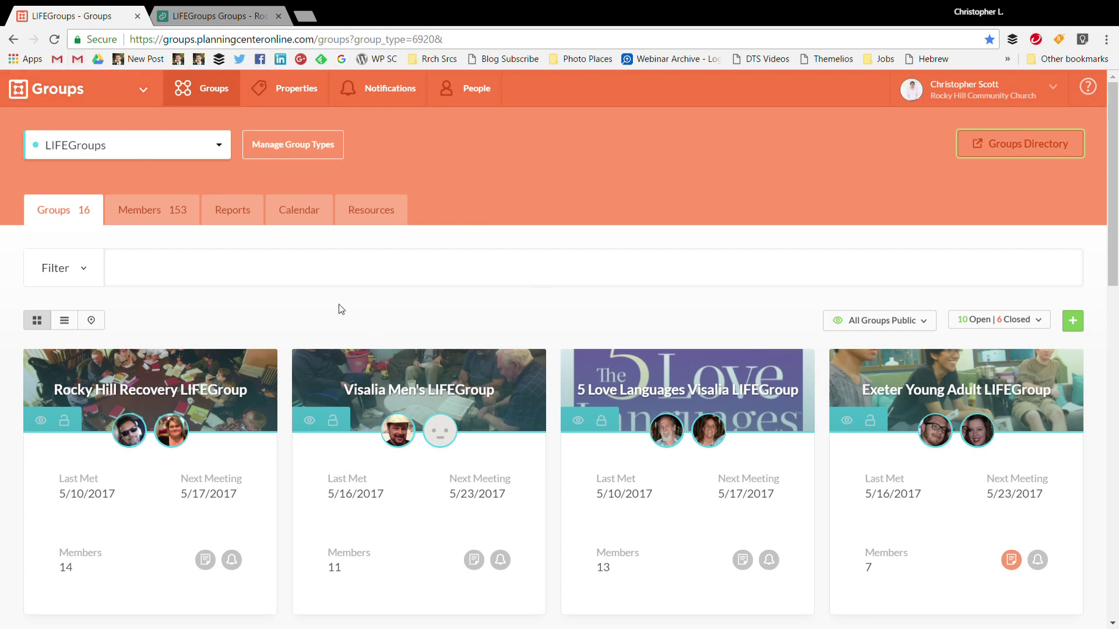
# Open the LIFEGroups Reports page showing 12% church participation and 29% turnover.
pyautogui.click(244, 220)
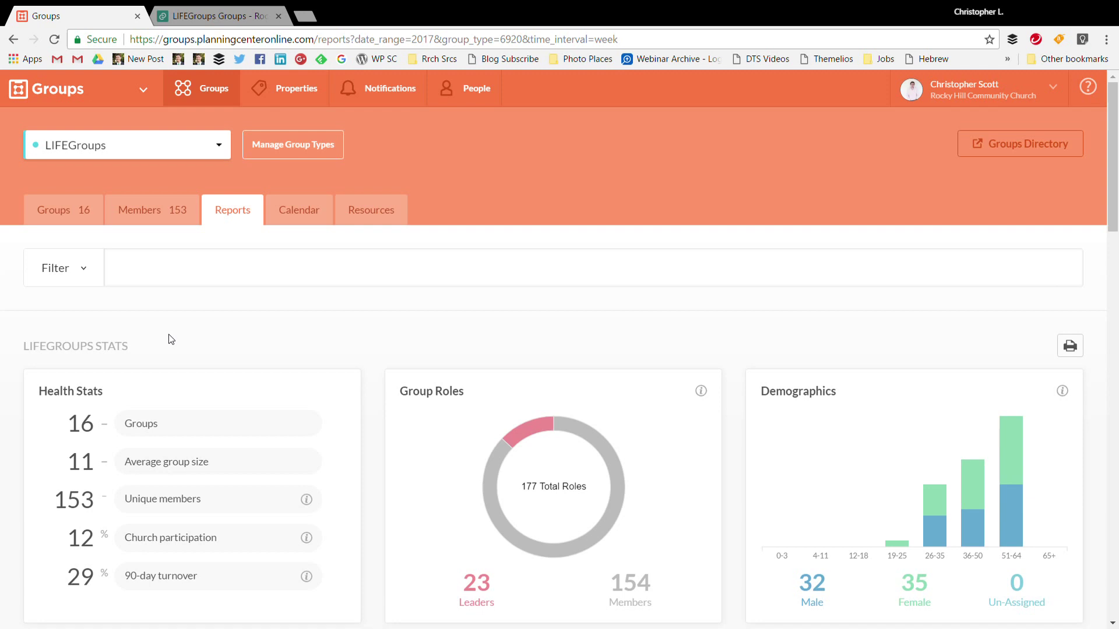
pyautogui.scroll(-1, 380, 330)
pyautogui.scroll(-2, 380, 329)
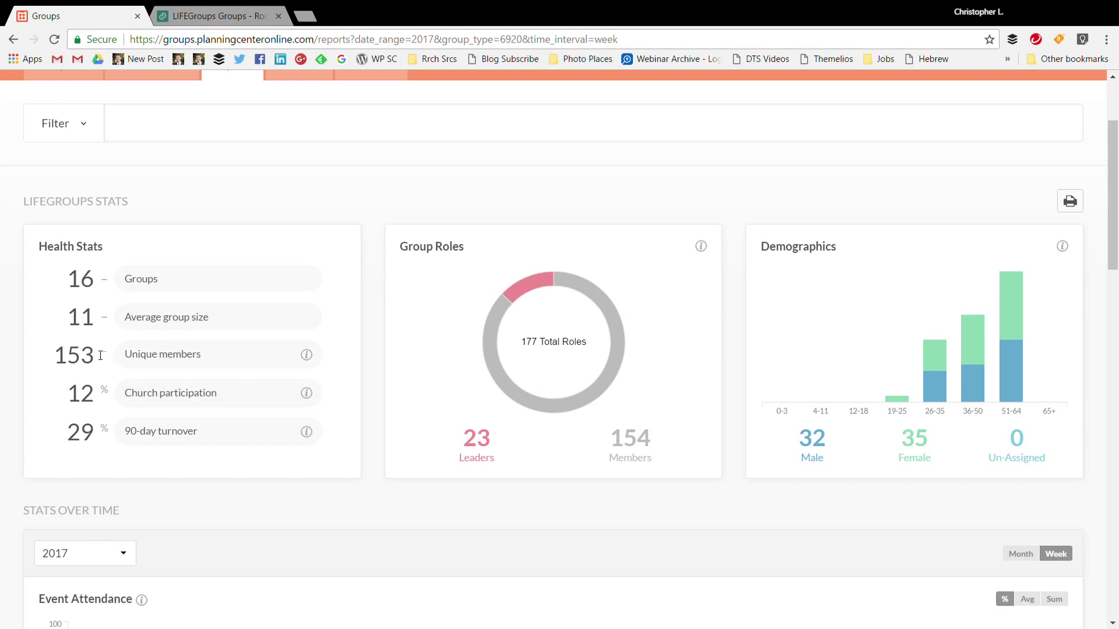
# Show the info explanations for Unique members and 90-day turnover.
pyautogui.click(307, 358)
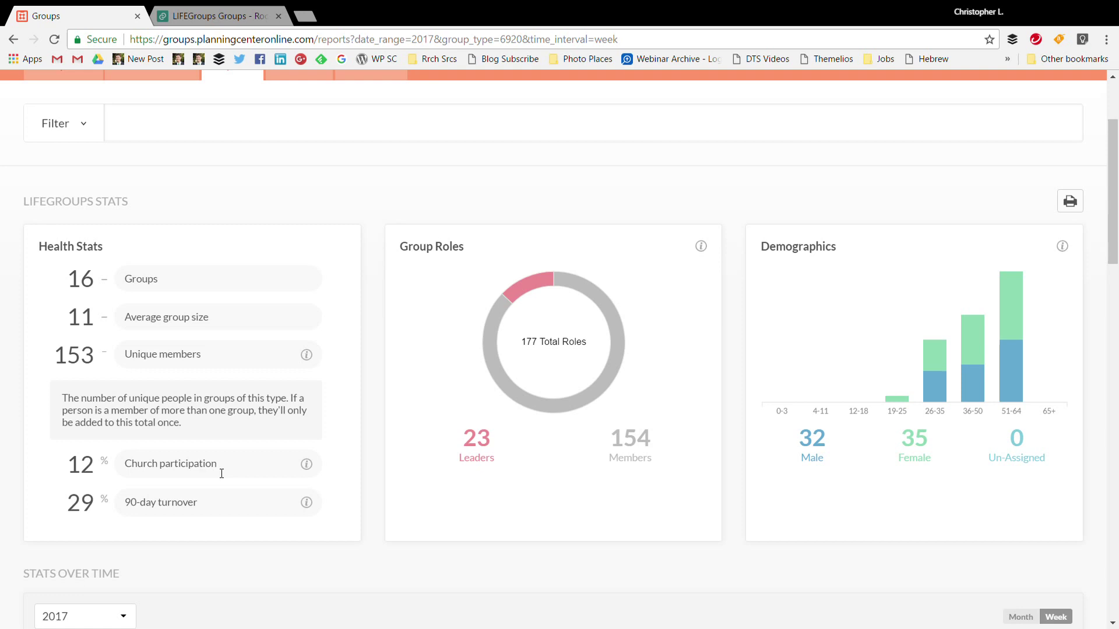
pyautogui.scroll(3, 215, 408)
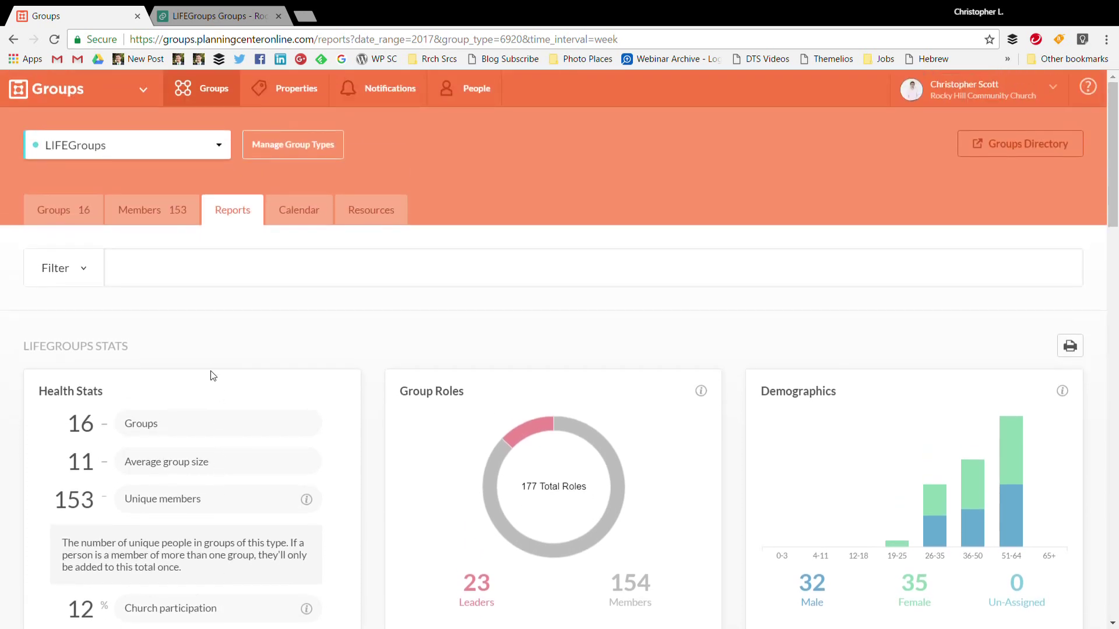
pyautogui.scroll(-3, 211, 367)
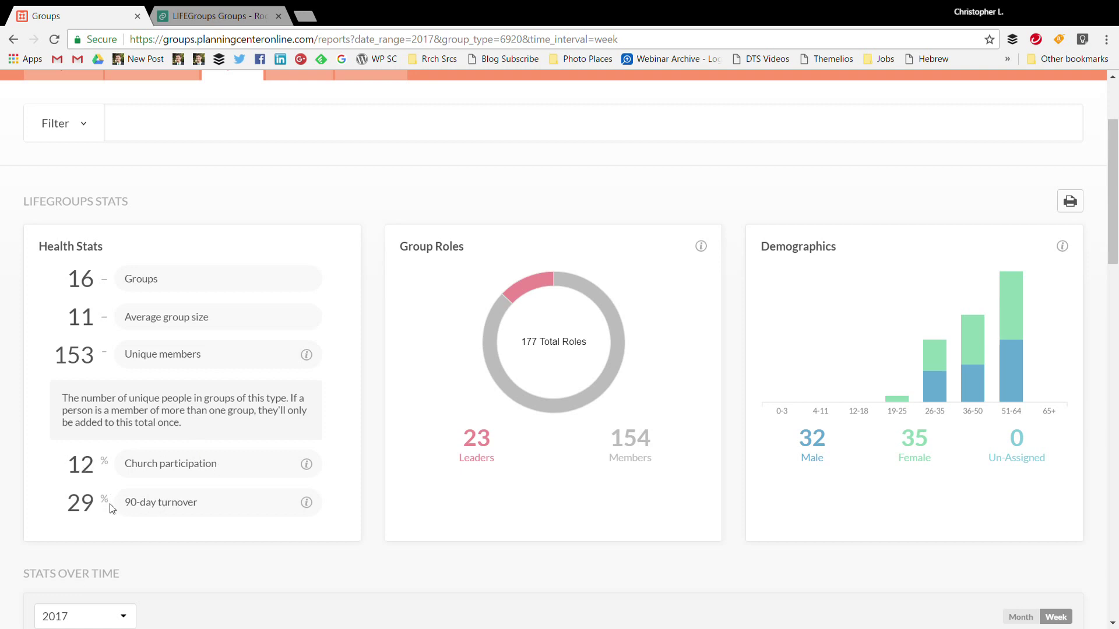
pyautogui.click(307, 502)
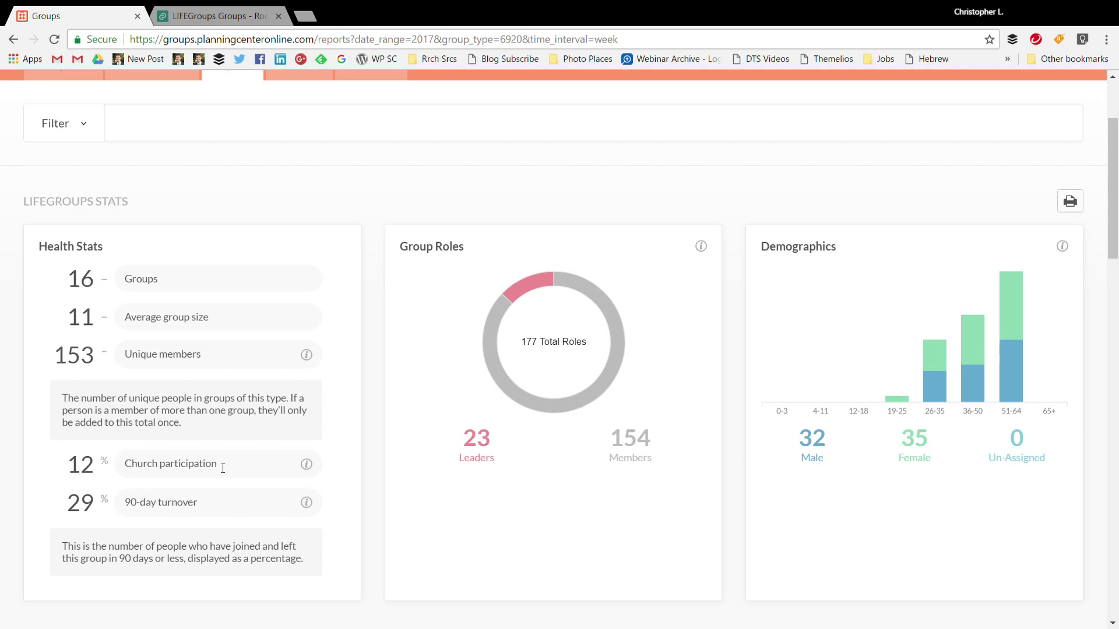
# Switch the Event Attendance chart to Sum and check per-group attendance for individual 2017 weeks.
pyautogui.scroll(-5, 349, 383)
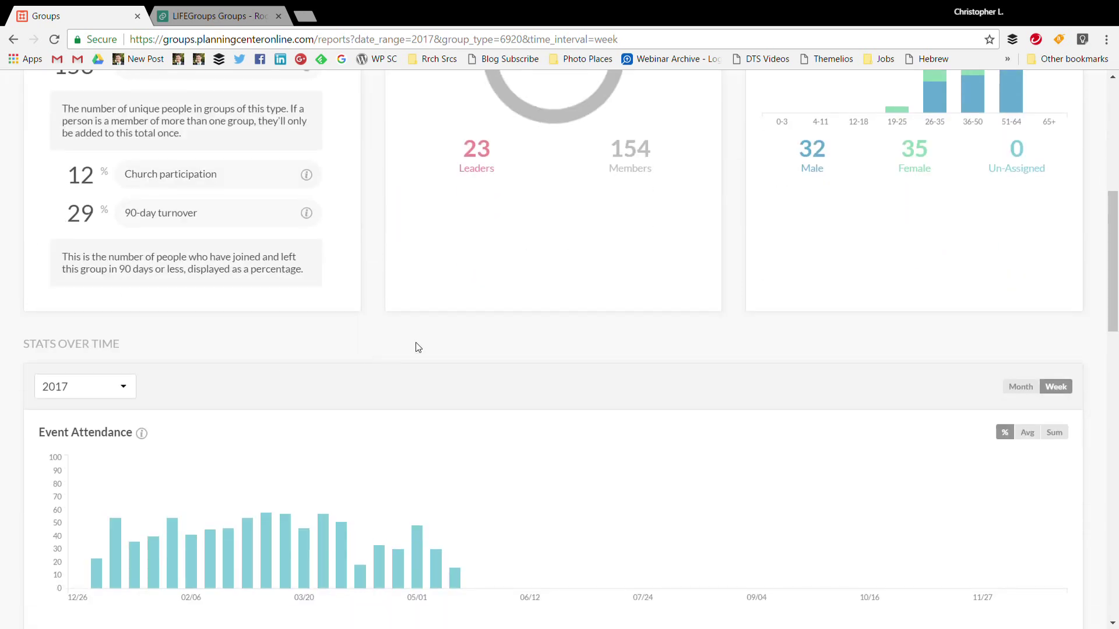
pyautogui.scroll(6, 417, 345)
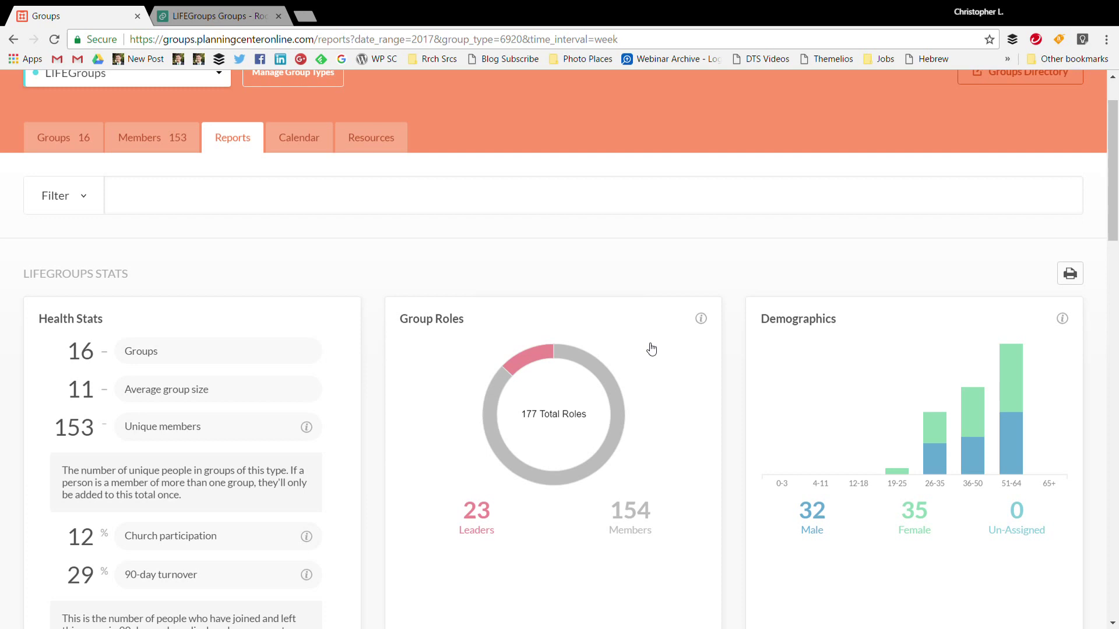
pyautogui.scroll(-9, 651, 348)
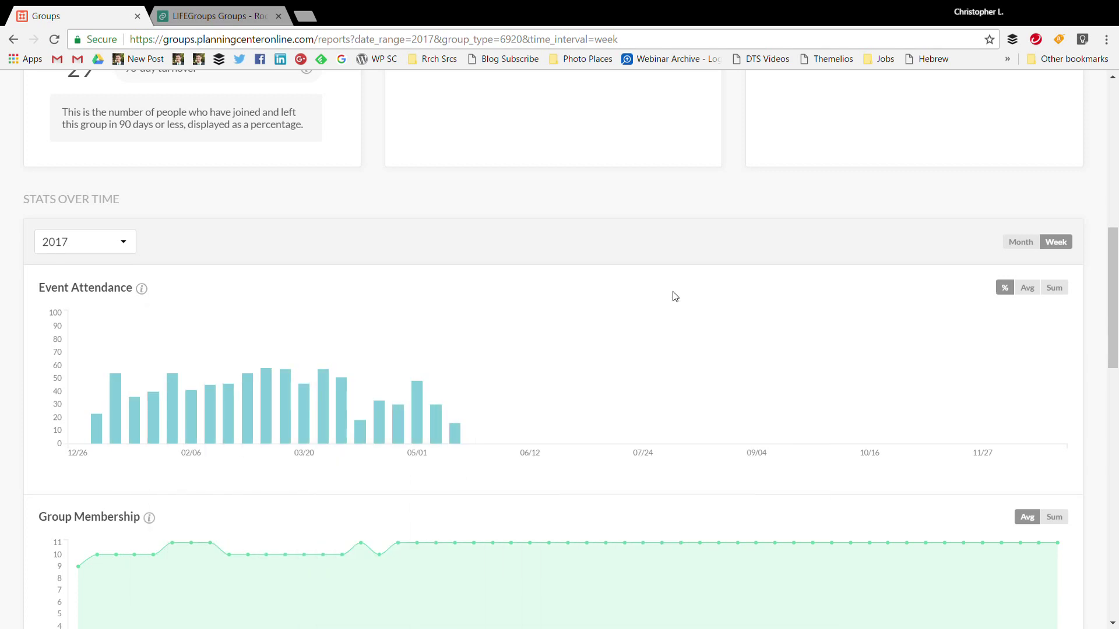
pyautogui.click(1054, 288)
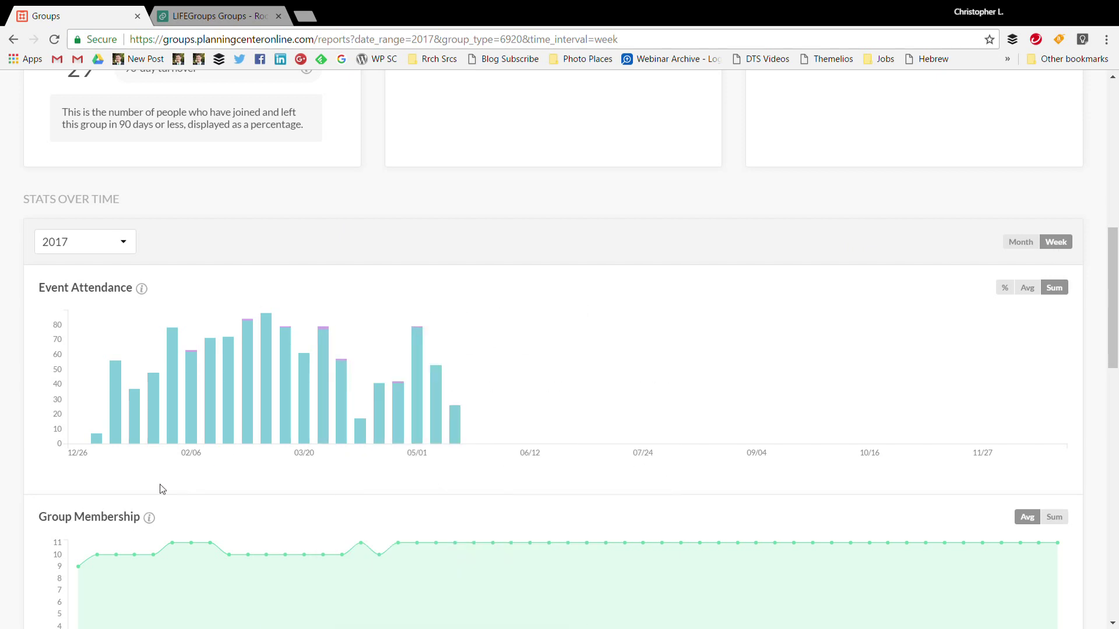
pyautogui.moveTo(118, 441)
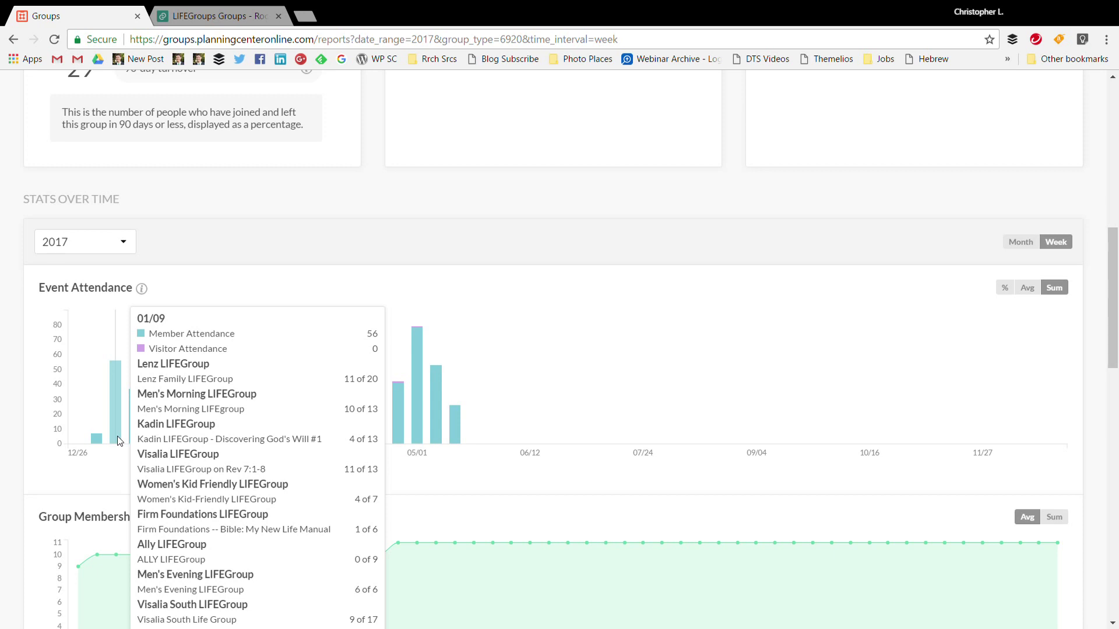
pyautogui.moveTo(423, 351)
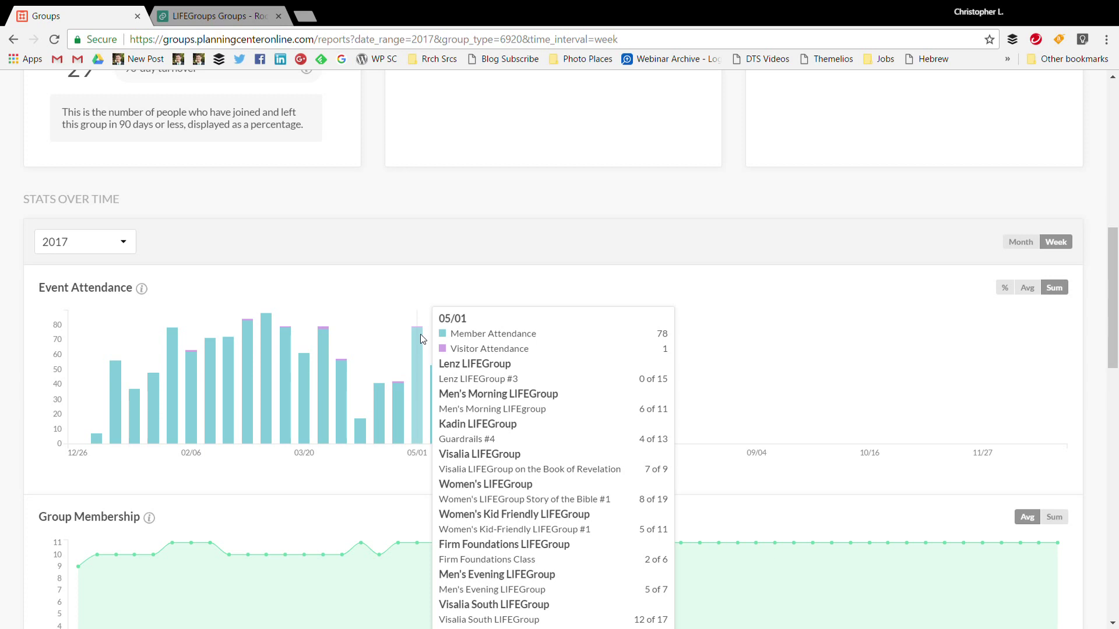
pyautogui.scroll(-3, 365, 233)
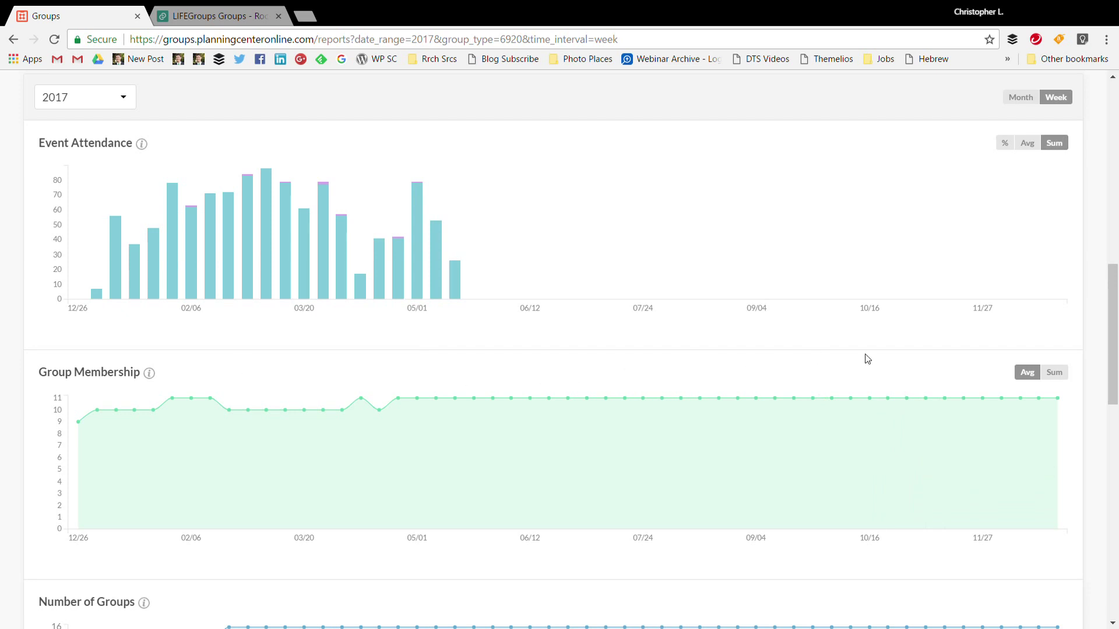
pyautogui.click(1055, 373)
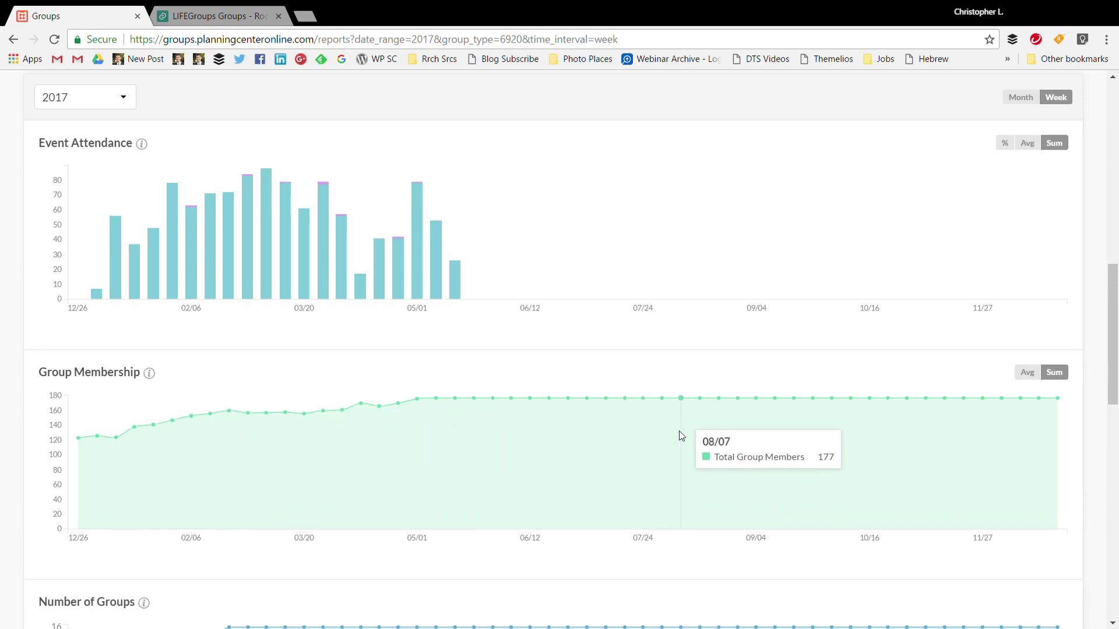
pyautogui.scroll(-1, 580, 378)
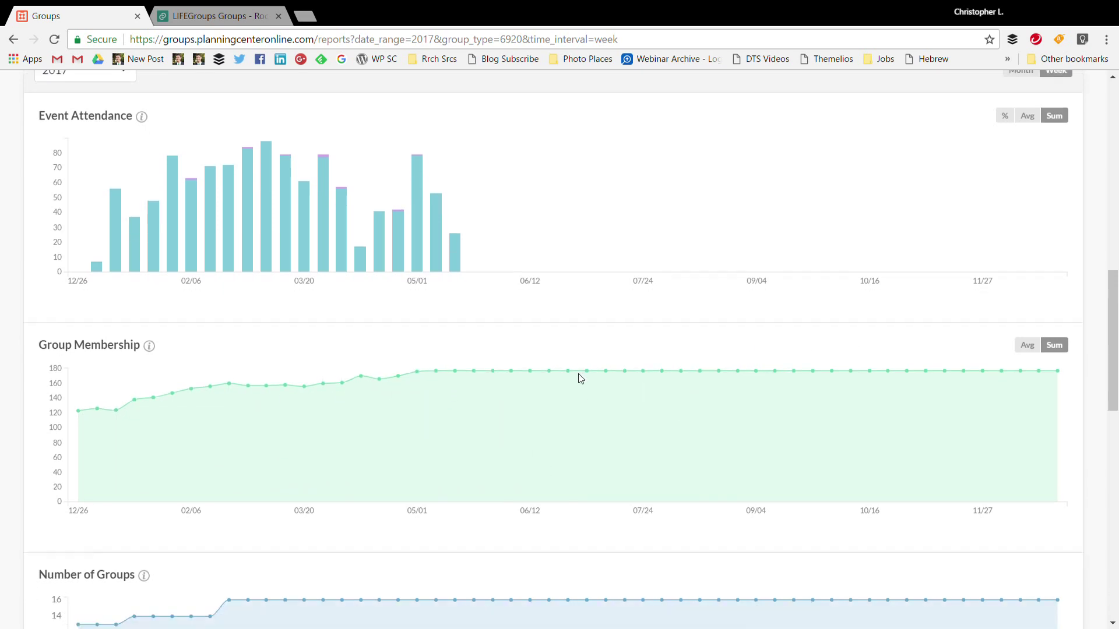
pyautogui.scroll(-5, 580, 377)
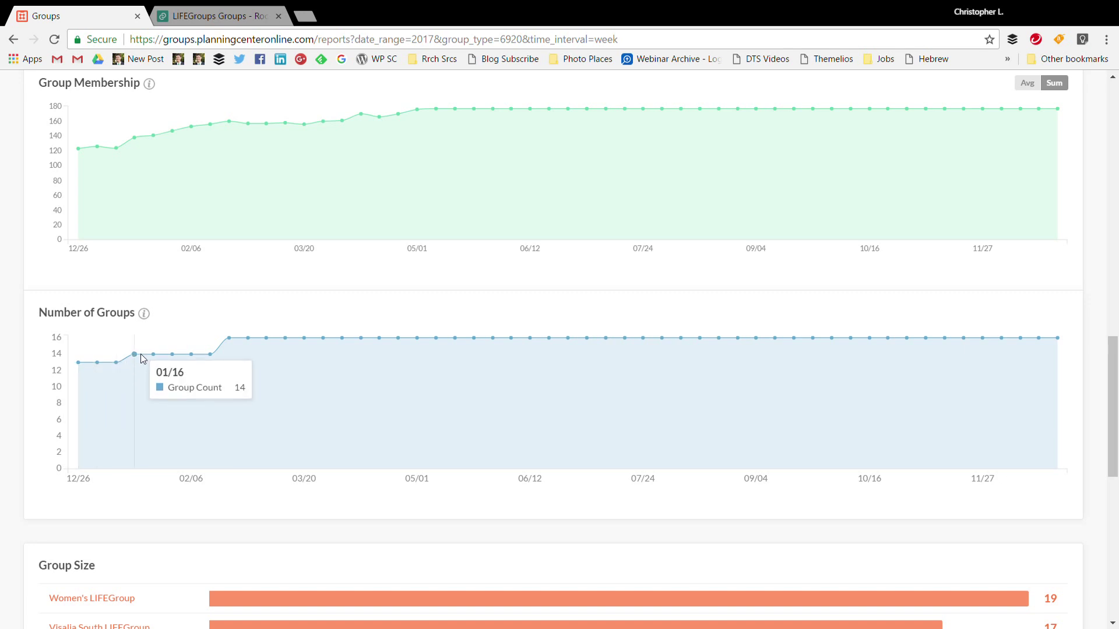
pyautogui.scroll(-5, 439, 309)
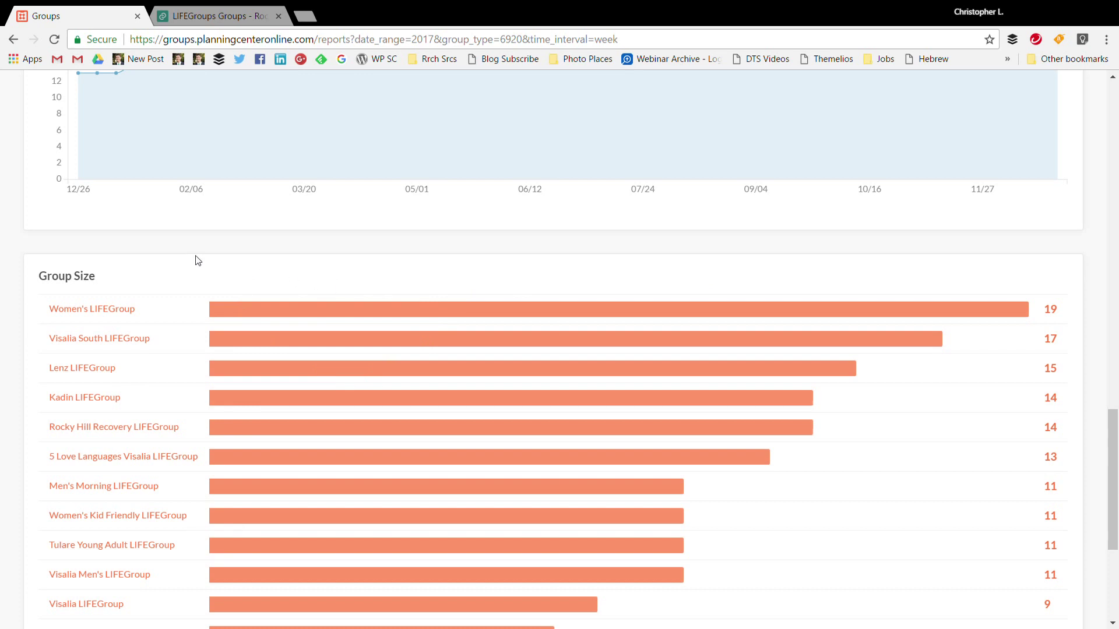
pyautogui.scroll(-1, 192, 281)
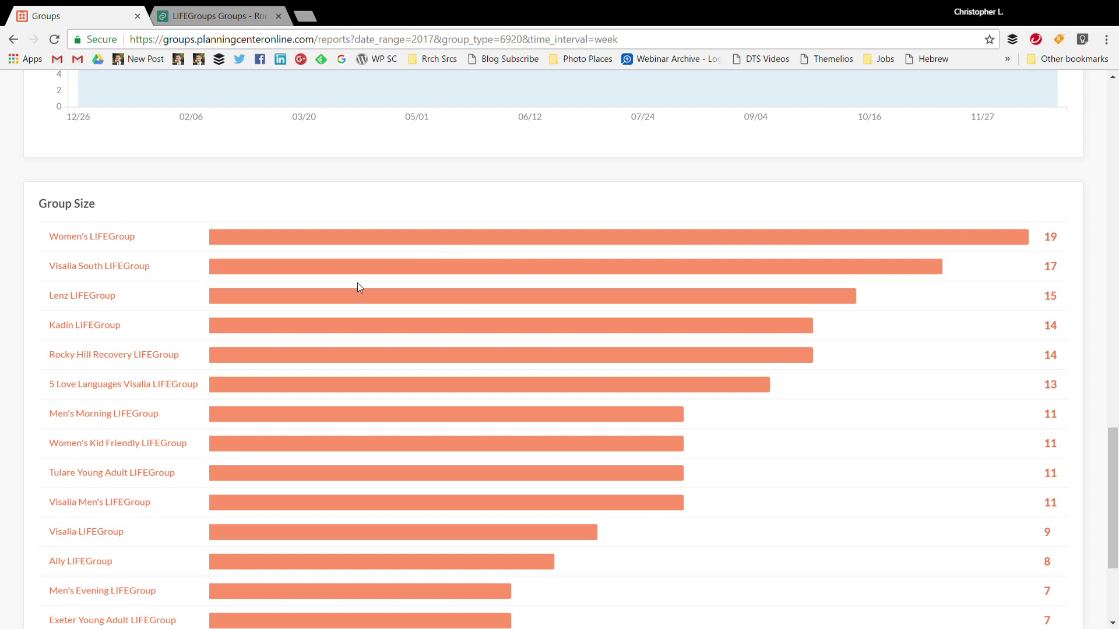
pyautogui.scroll(-3, 357, 289)
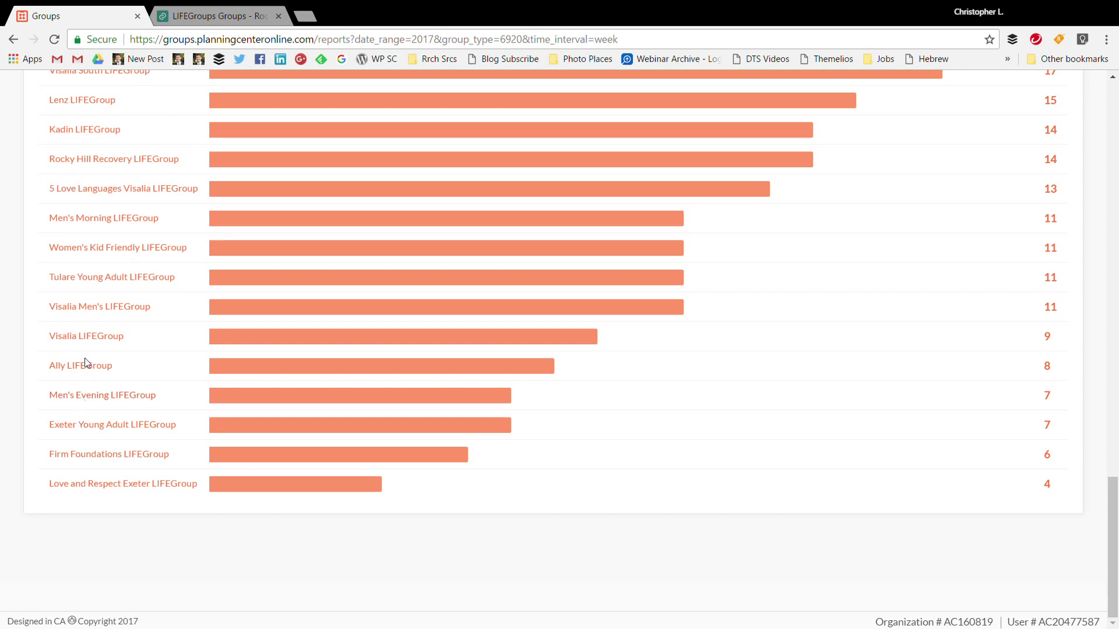
pyautogui.scroll(1, 101, 245)
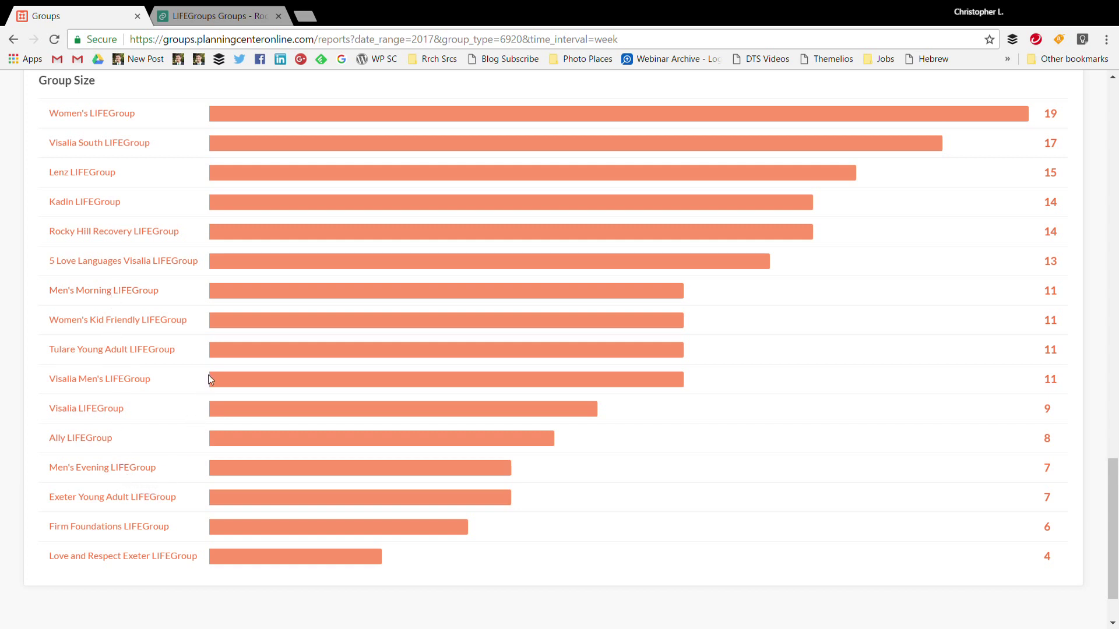
pyautogui.scroll(20, 671, 132)
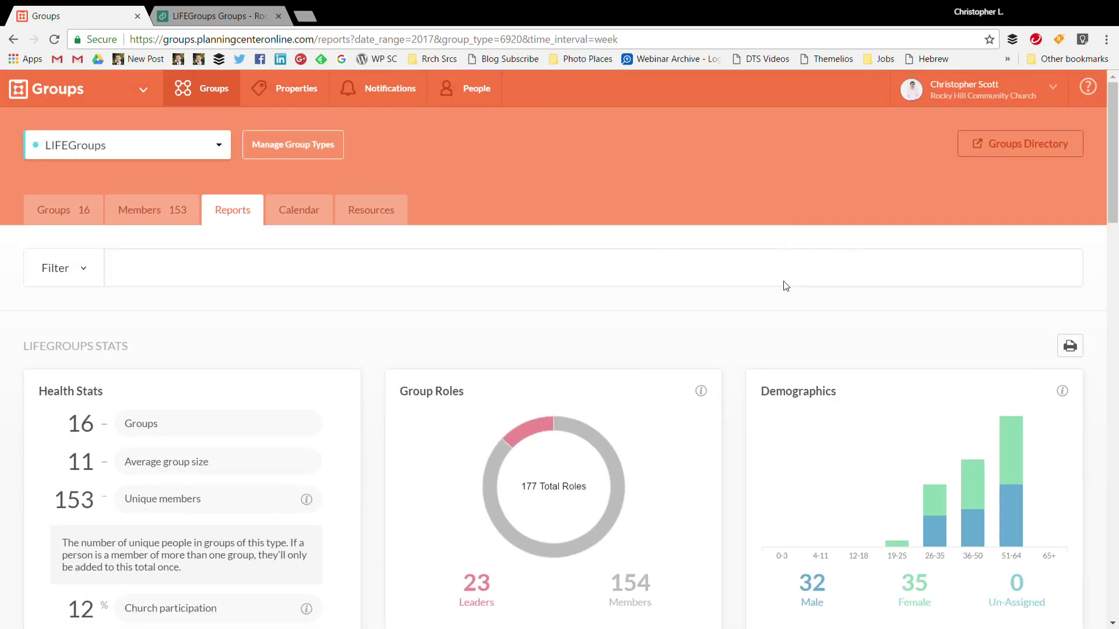
# Look over the report Filter options, then close the list without applying any filter.
pyautogui.click(103, 271)
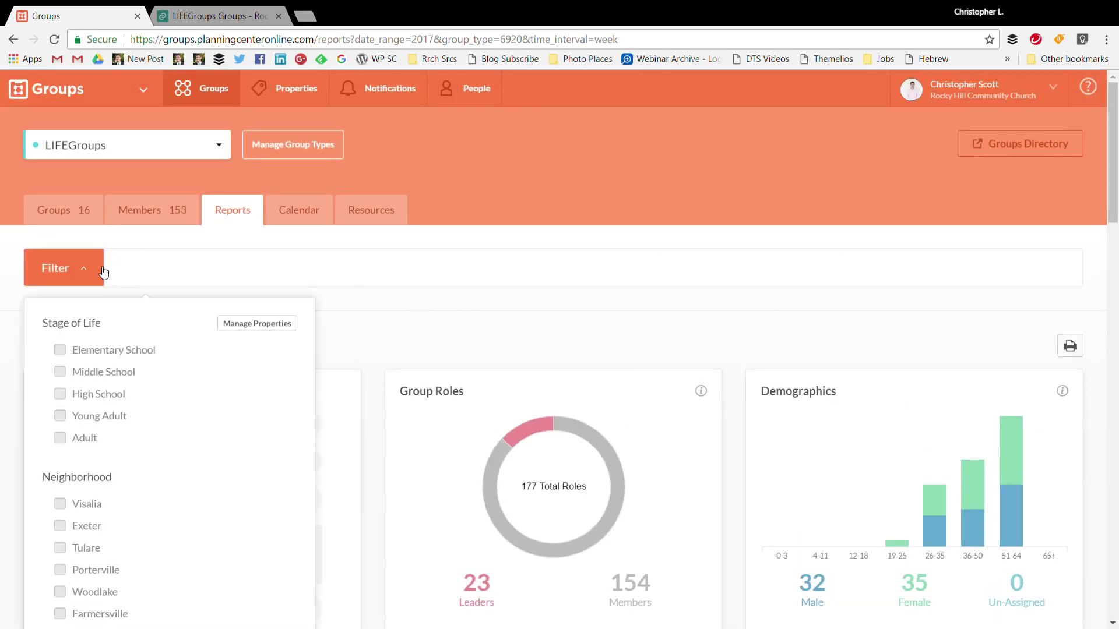
pyautogui.scroll(-3, 119, 349)
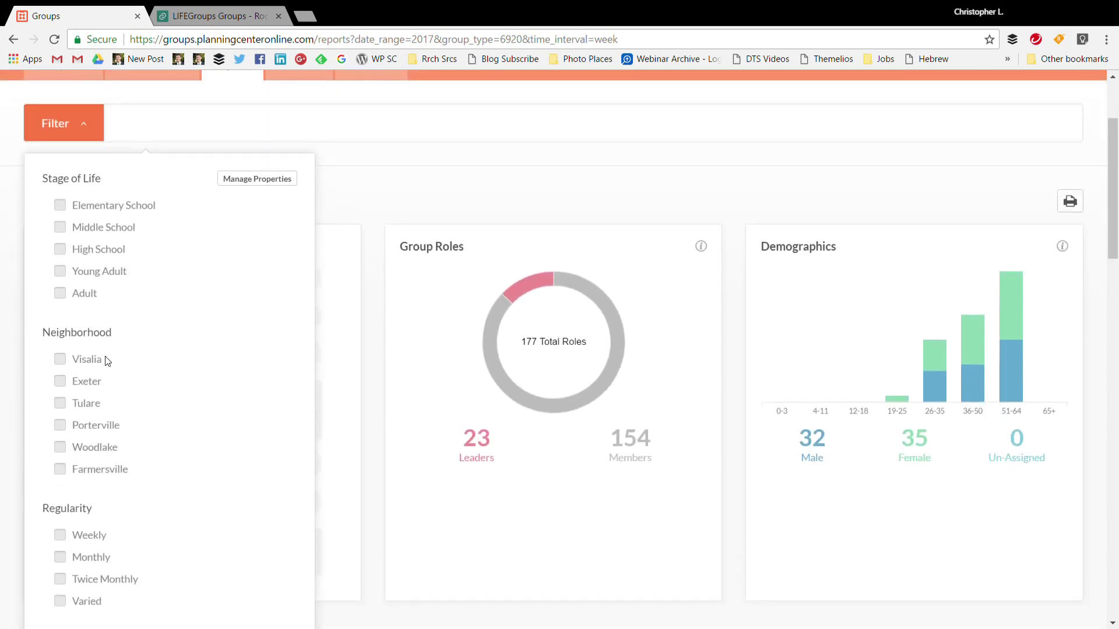
pyautogui.scroll(-2, 113, 412)
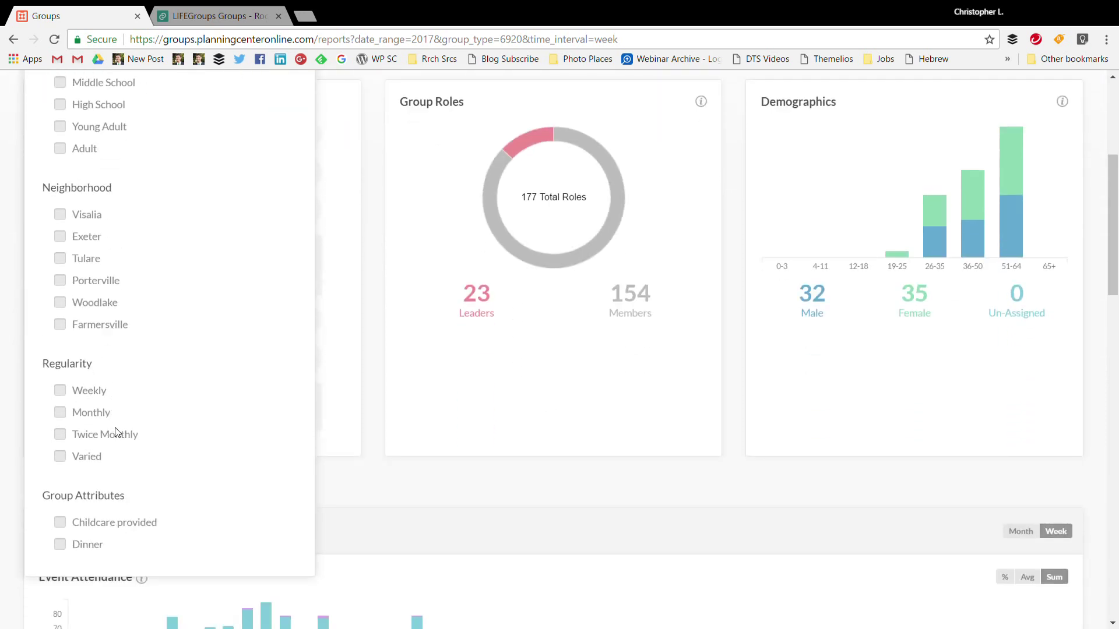
pyautogui.scroll(5, 105, 332)
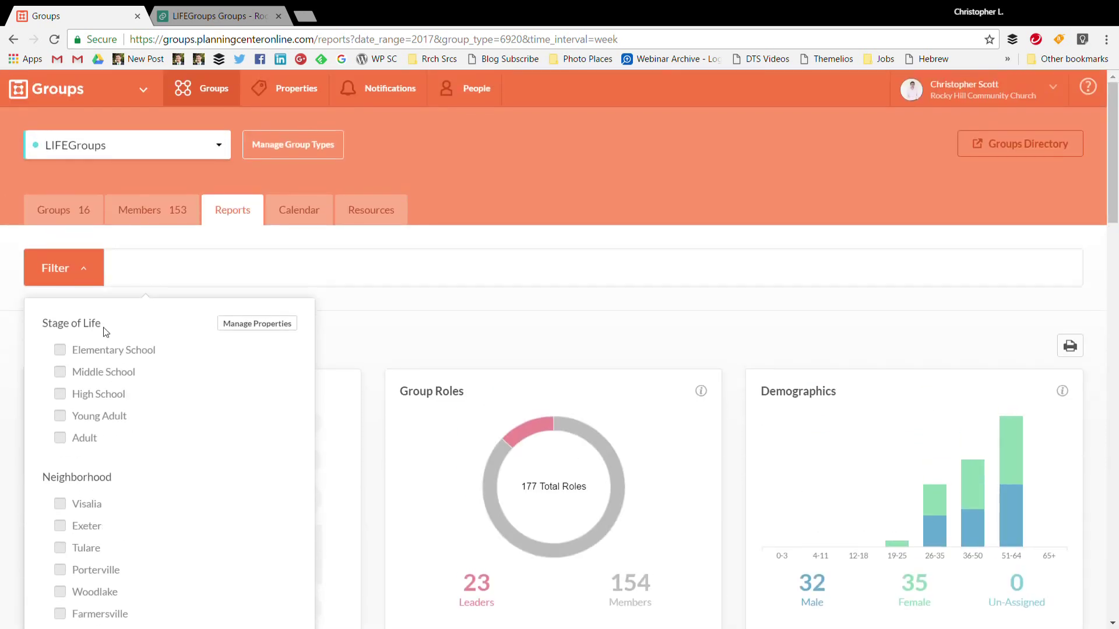
pyautogui.click(86, 278)
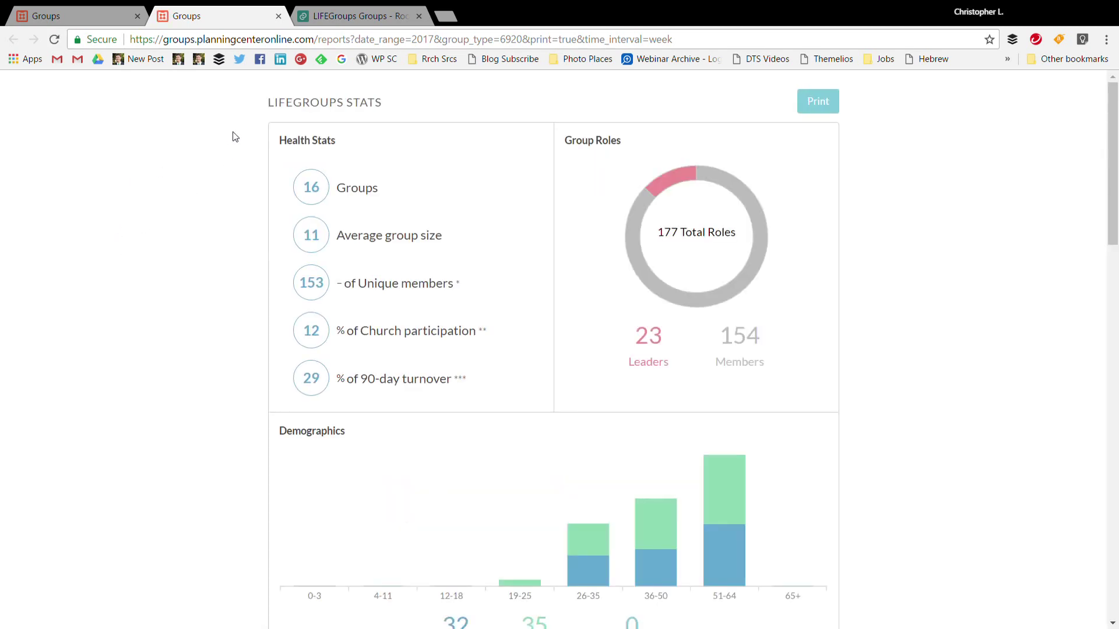
# Compare the original Reports page with the printable stats report tab.
pyautogui.click(54, 5)
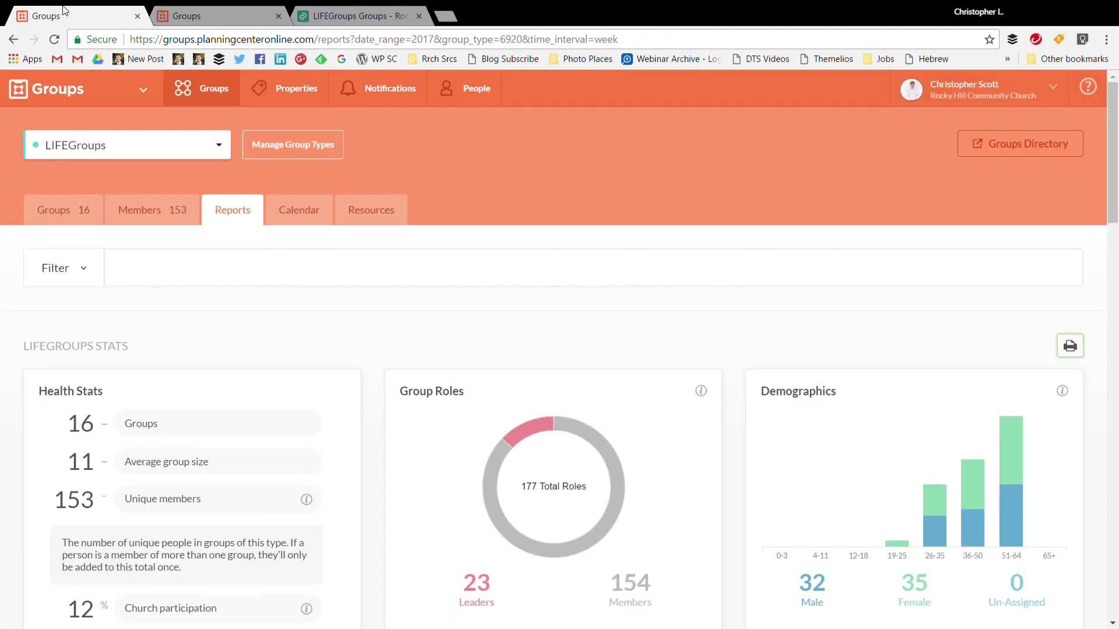
pyautogui.click(187, 12)
pyautogui.click(127, 7)
pyautogui.click(197, 12)
# Set Event Attendance and Group Membership to Sum in the printable report and open its print dialog.
pyautogui.scroll(-5, 184, 196)
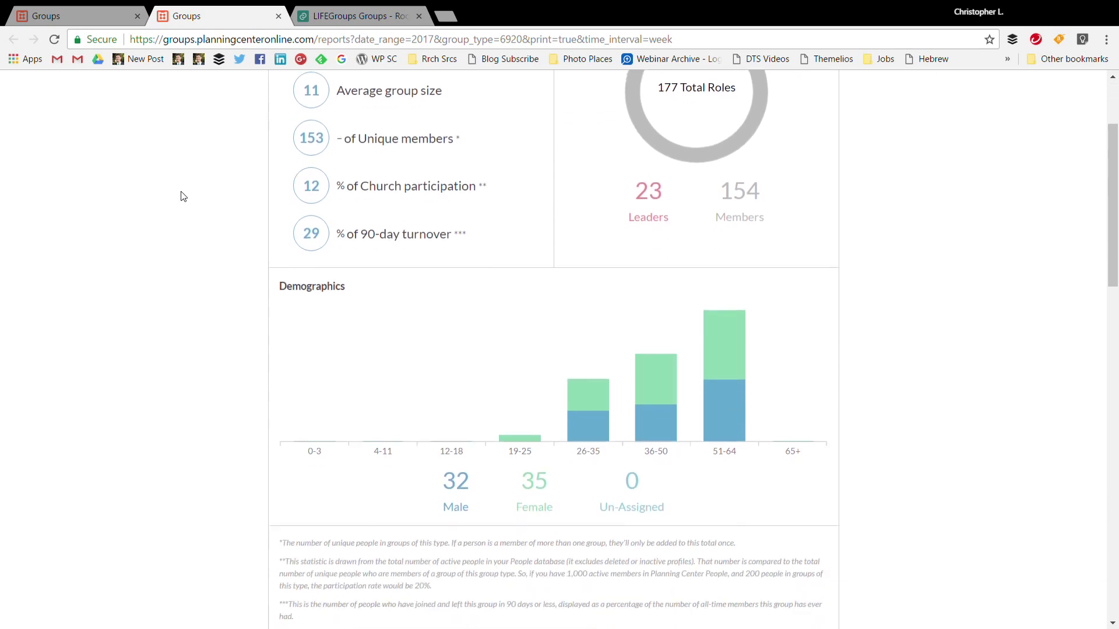
pyautogui.scroll(-7, 188, 217)
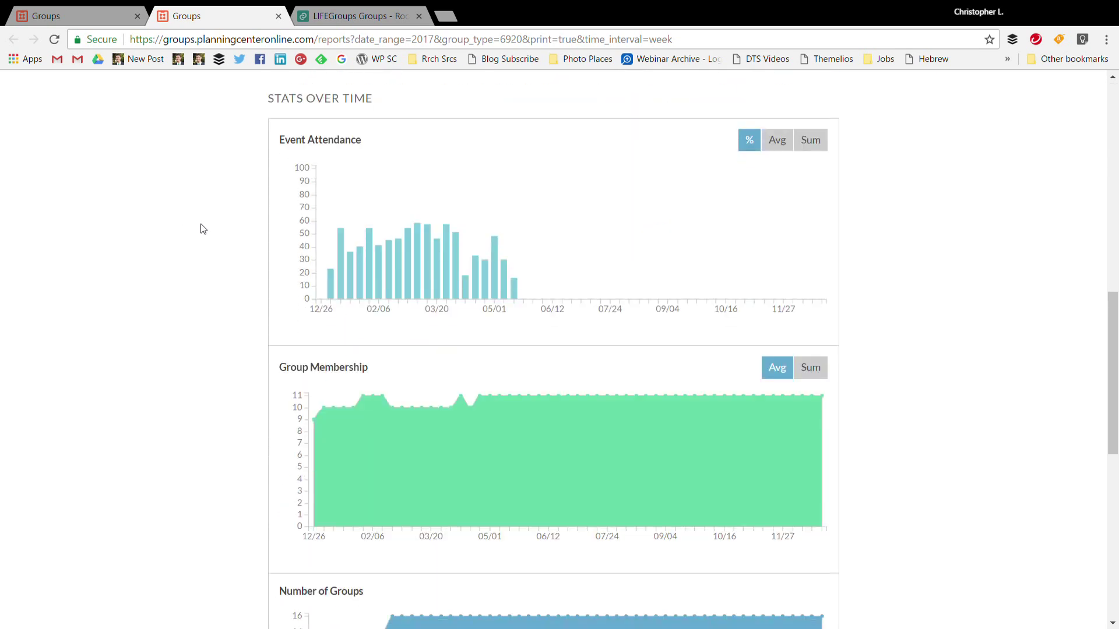
pyautogui.click(819, 144)
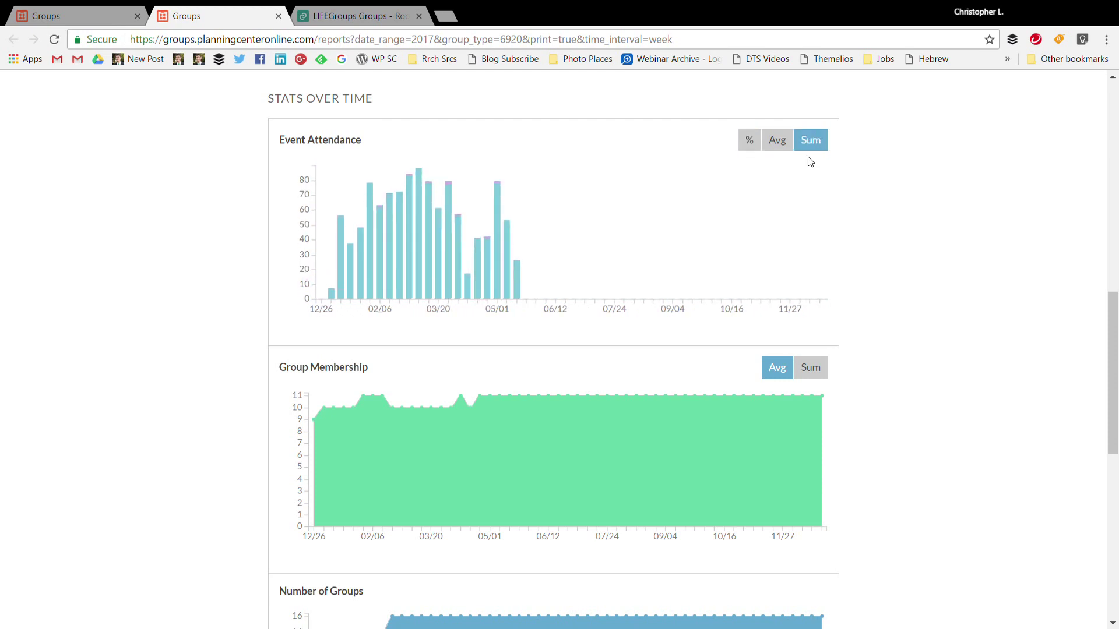
pyautogui.click(818, 373)
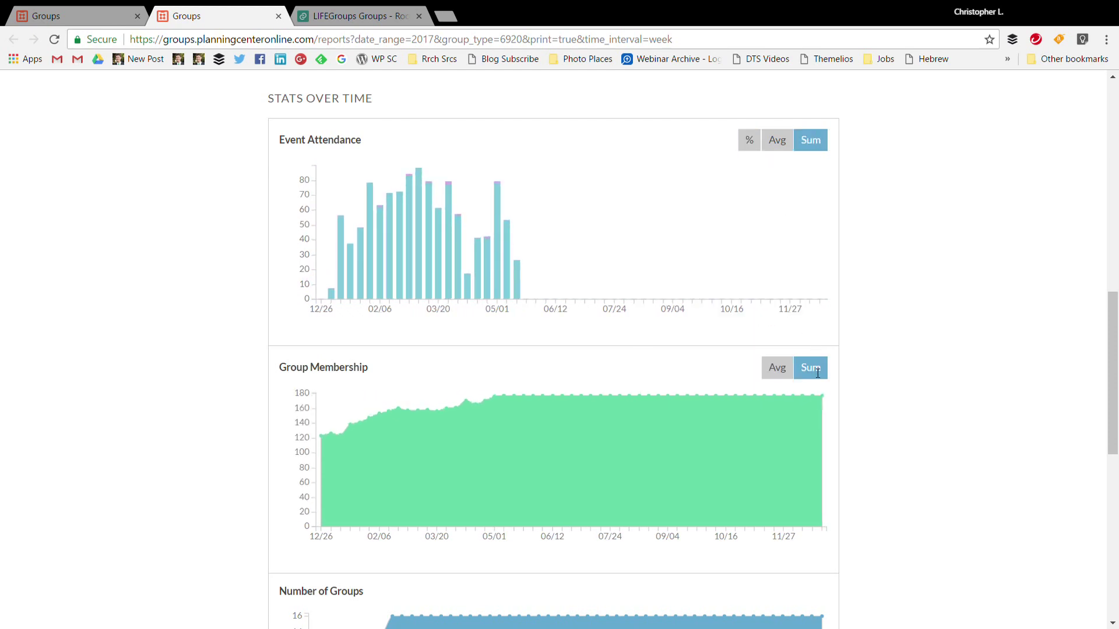
pyautogui.scroll(-4, 934, 324)
pyautogui.scroll(-6, 927, 300)
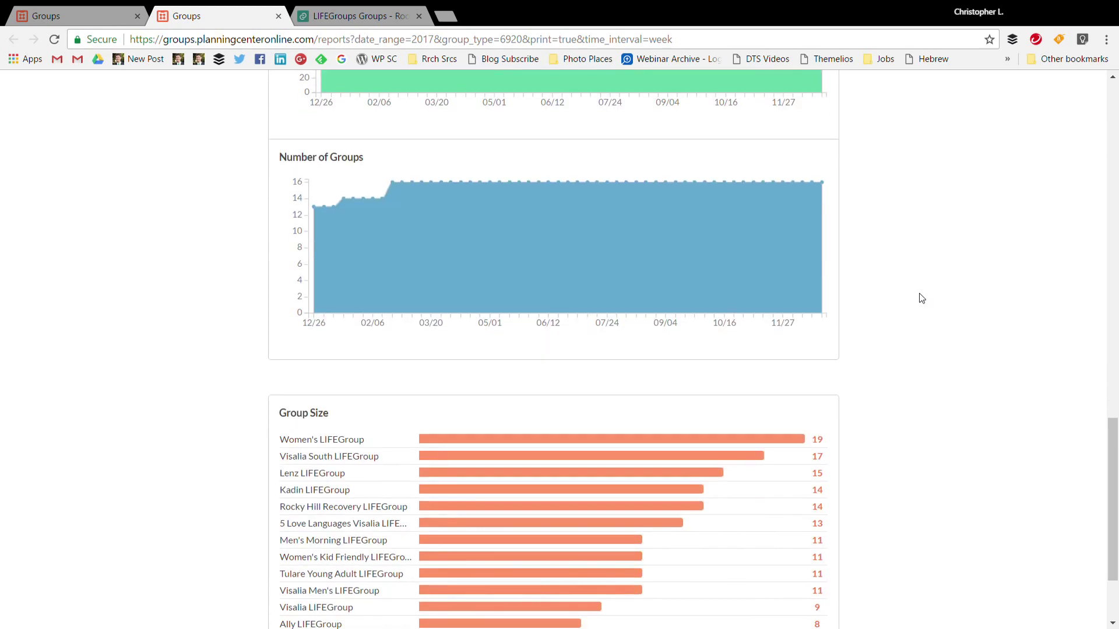
pyautogui.scroll(13, 920, 245)
pyautogui.scroll(2, 976, 163)
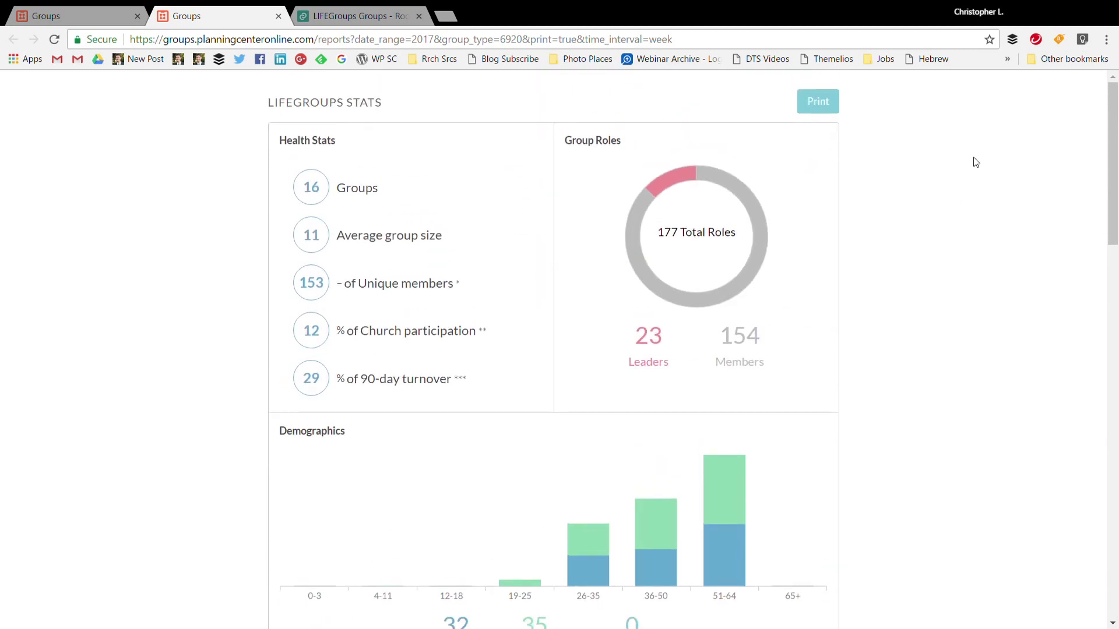
pyautogui.click(815, 104)
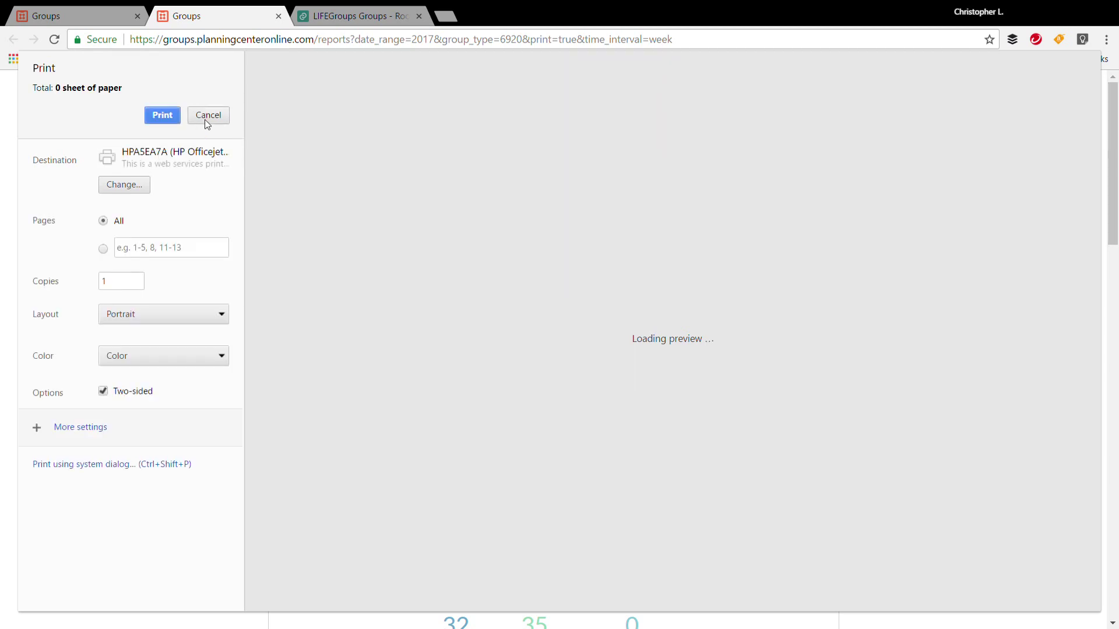
# Cancel printing and return to the LIFEGroups group cards (10 open, 6 closed) in the first tab.
pyautogui.click(205, 120)
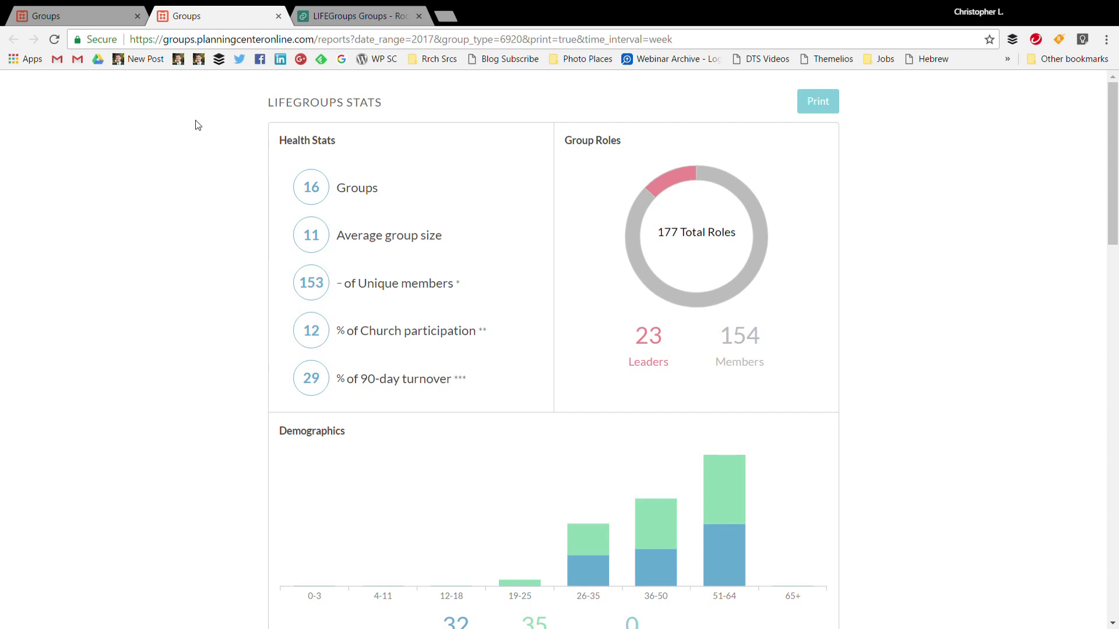
pyautogui.click(85, 11)
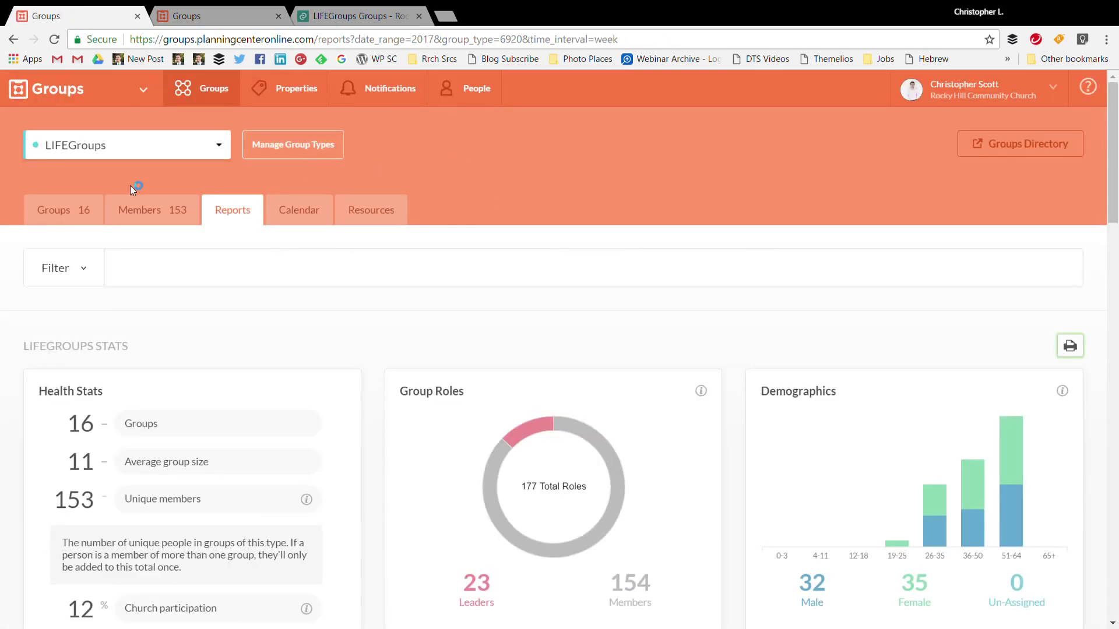
pyautogui.click(79, 209)
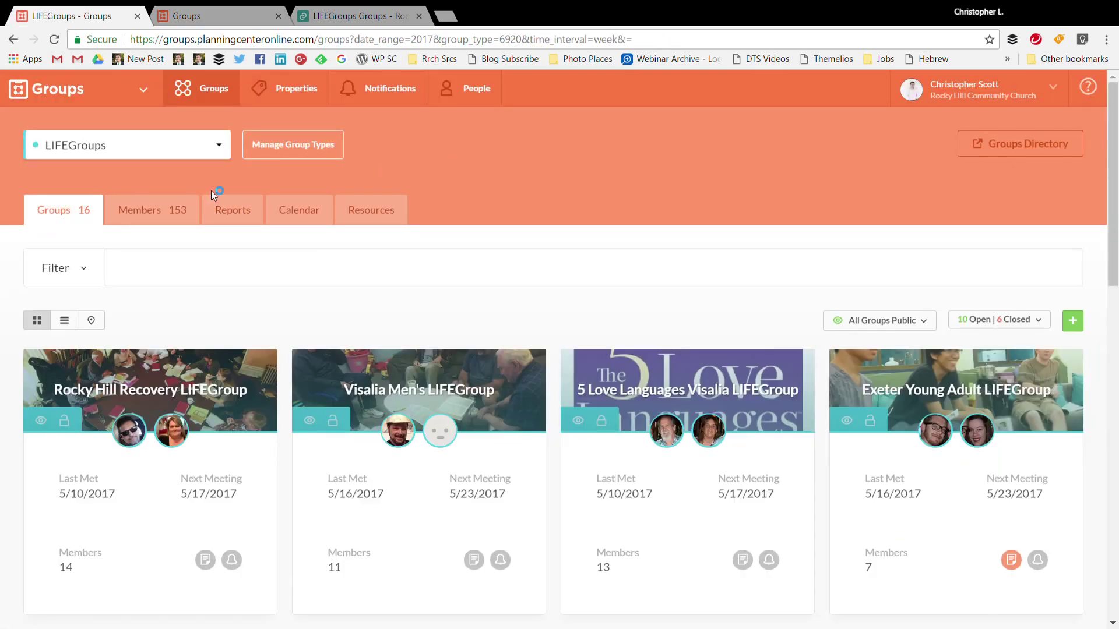